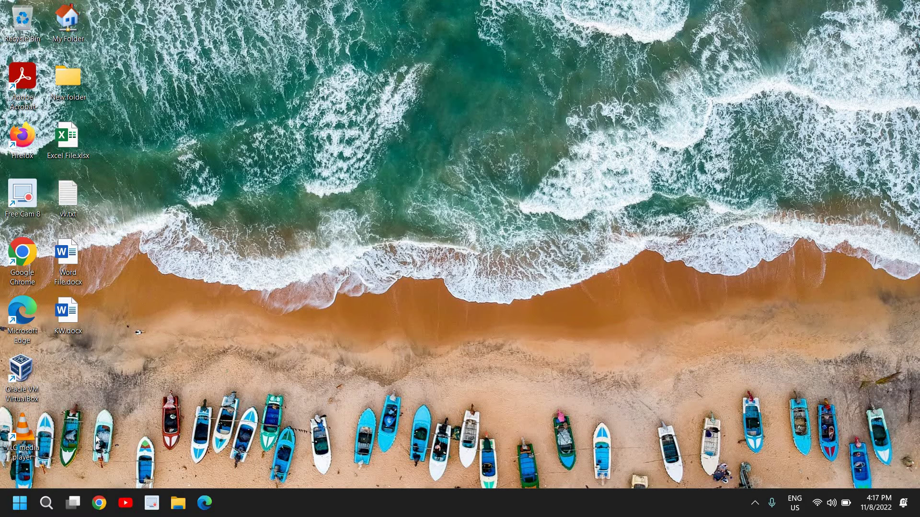
# Launch Google Chrome and search for 'download windows 11 iso'.
pyautogui.click(98, 504)
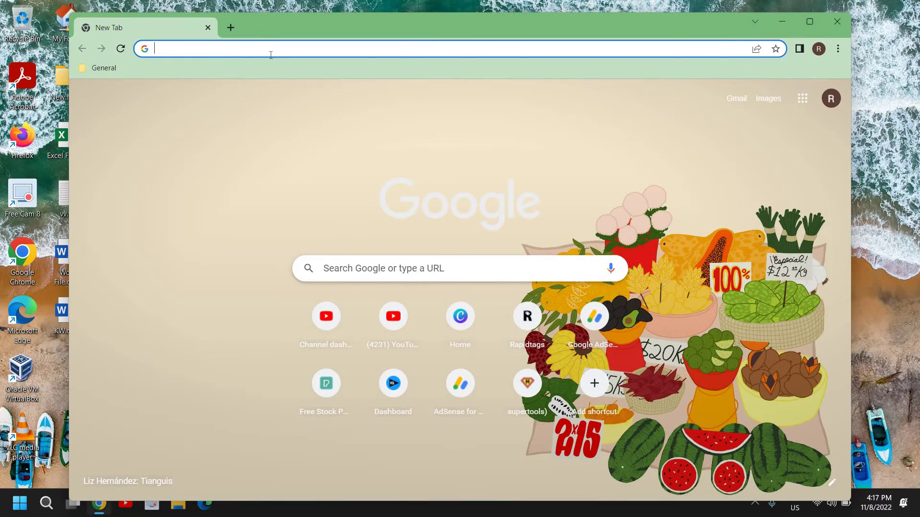
pyautogui.write('download windows 11')
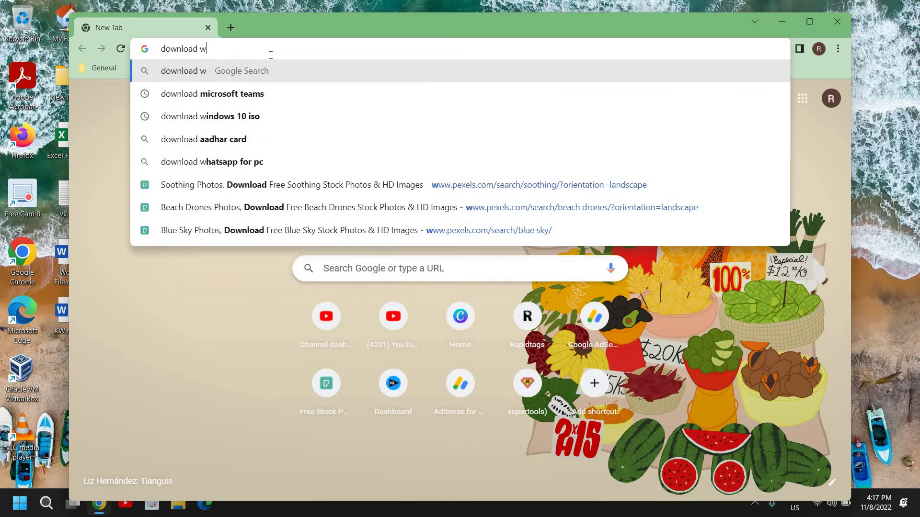
pyautogui.write(' iso')
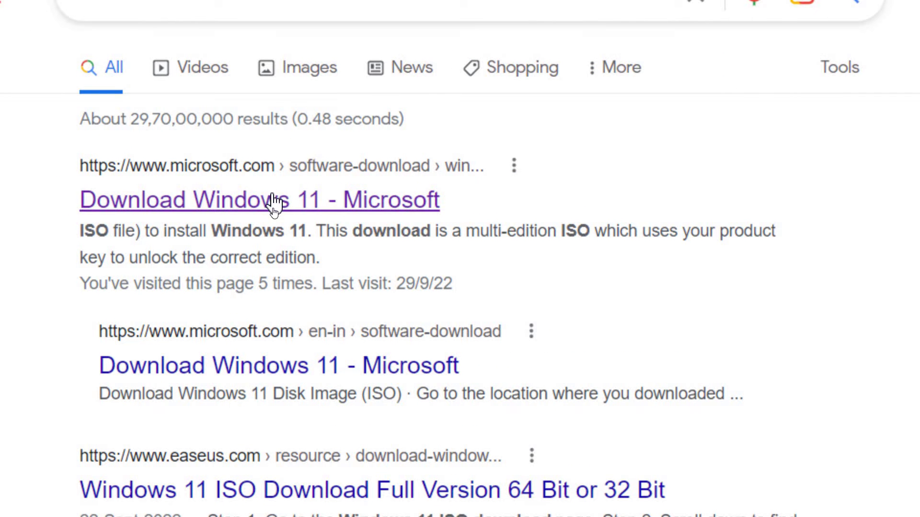
# Open Microsoft's Download Windows 11 page and select Windows 11 (multi-edition ISO) under Disk Image.
pyautogui.click(275, 201)
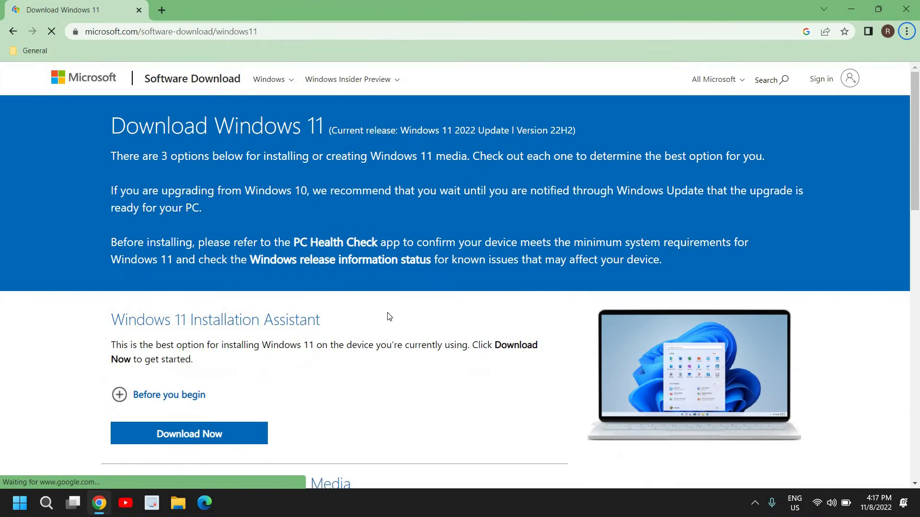
pyautogui.scroll(-2, 394, 308)
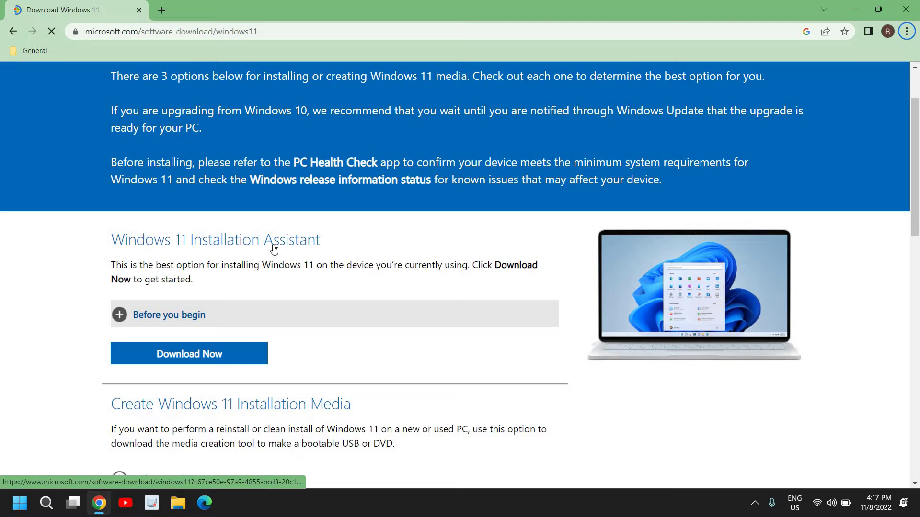
pyautogui.scroll(-3, 359, 289)
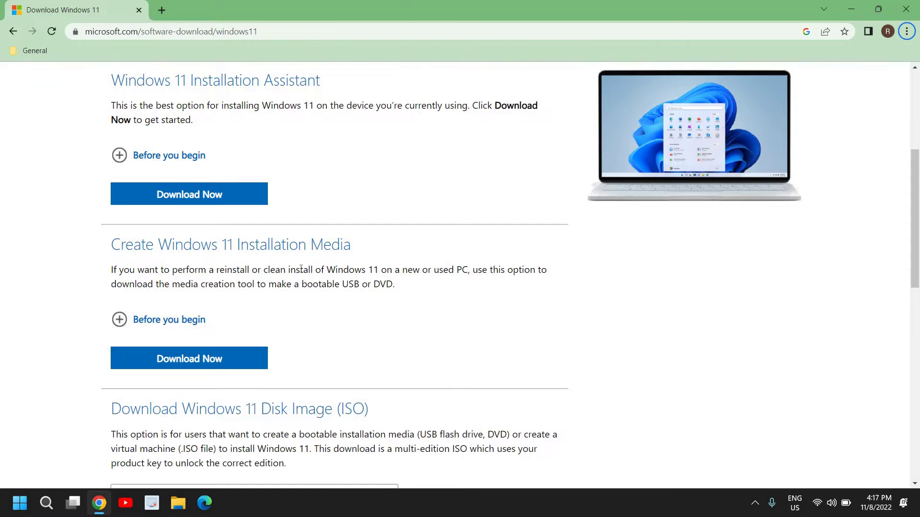
pyautogui.scroll(-2, 301, 270)
pyautogui.scroll(-2, 301, 272)
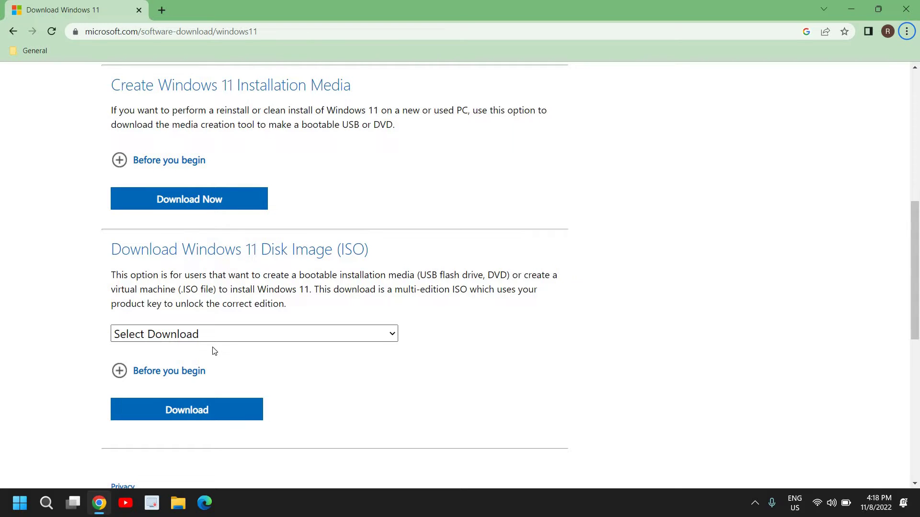
pyautogui.click(222, 335)
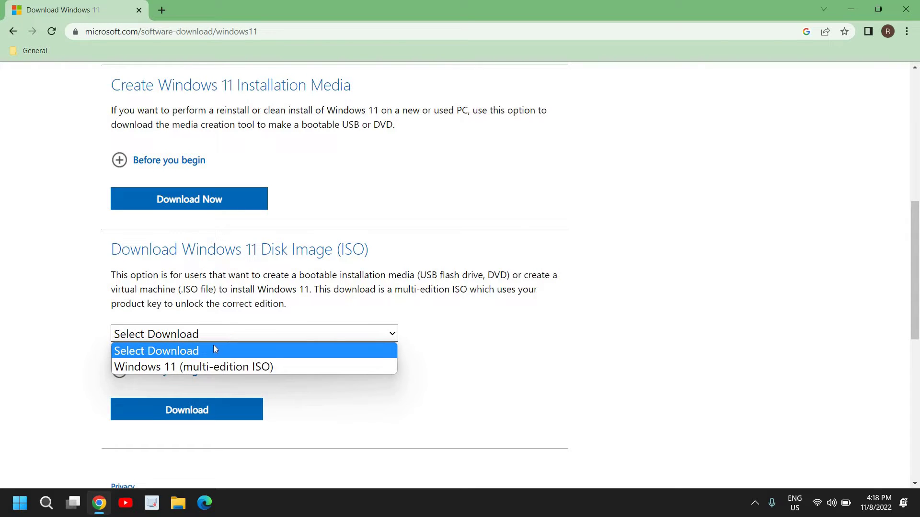
pyautogui.click(208, 370)
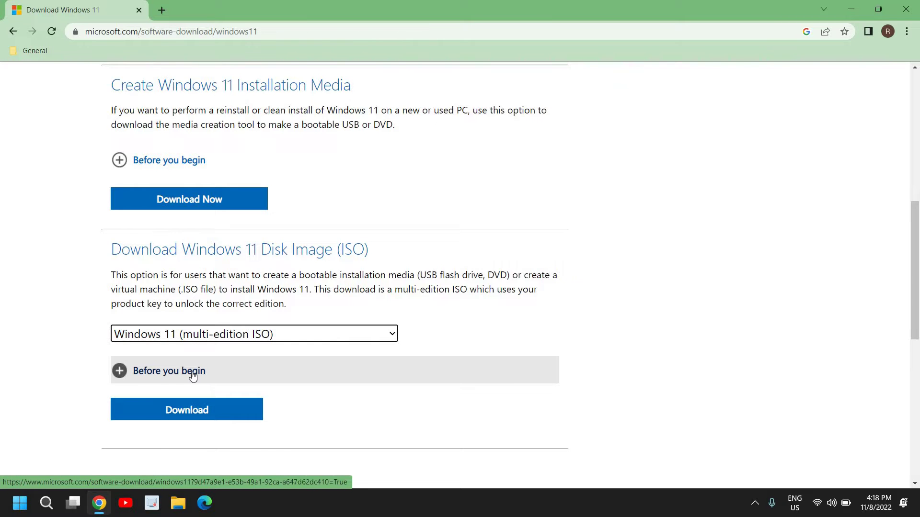
# Expand the download requirements section, read through it, and collapse it again.
pyautogui.click(193, 372)
pyautogui.scroll(-1, 193, 377)
pyautogui.scroll(-2, 194, 377)
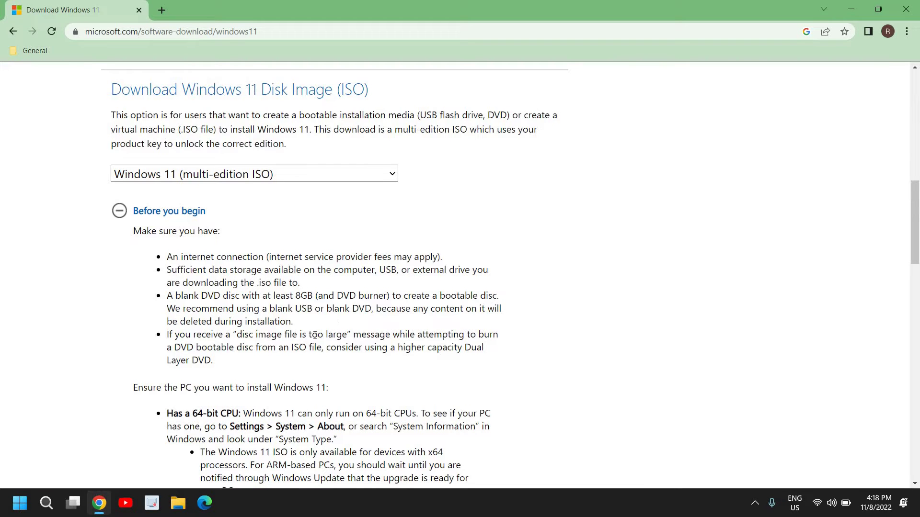
pyautogui.click(121, 211)
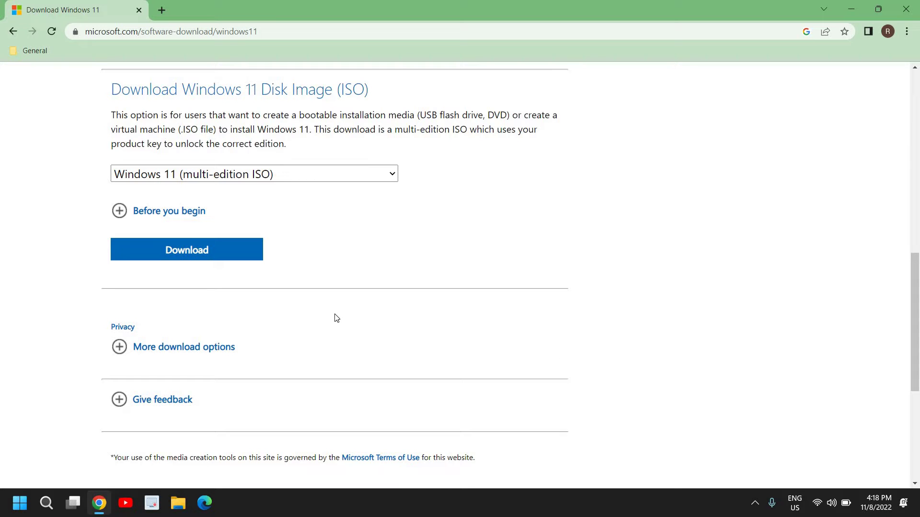
# Replace the address bar contents and search Google for 'rufus' via the suggestion.
pyautogui.click(283, 31)
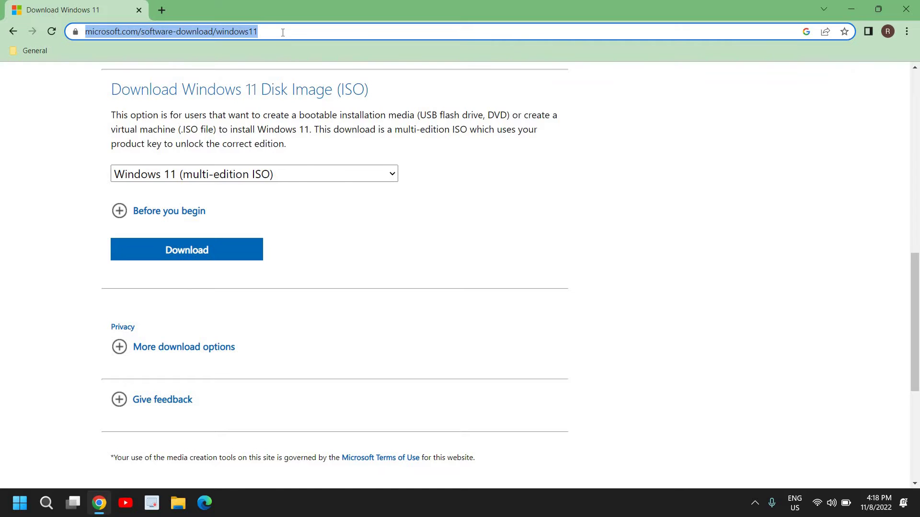
pyautogui.write('ru')
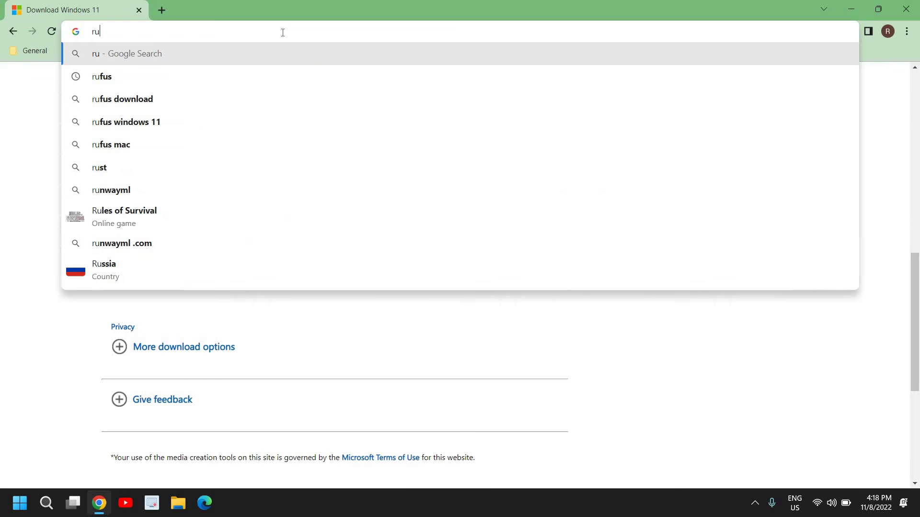
pyautogui.press('Down')
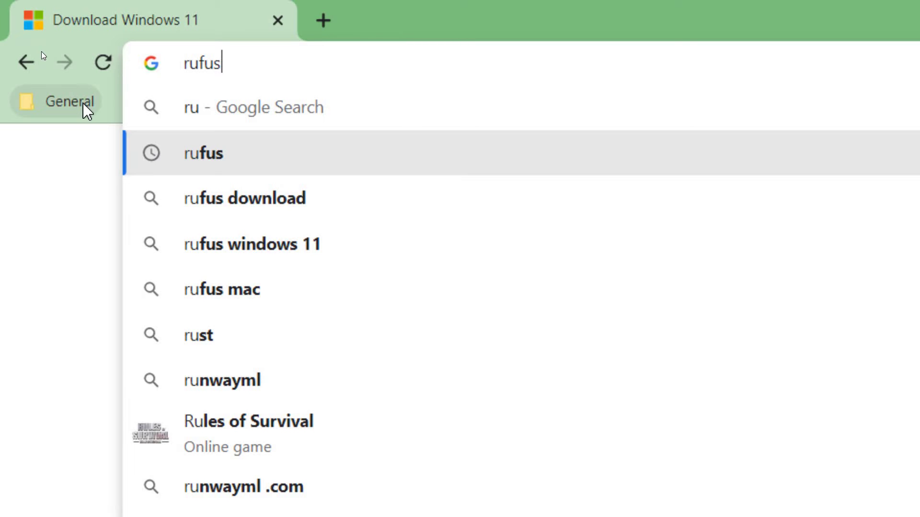
pyautogui.press('Return')
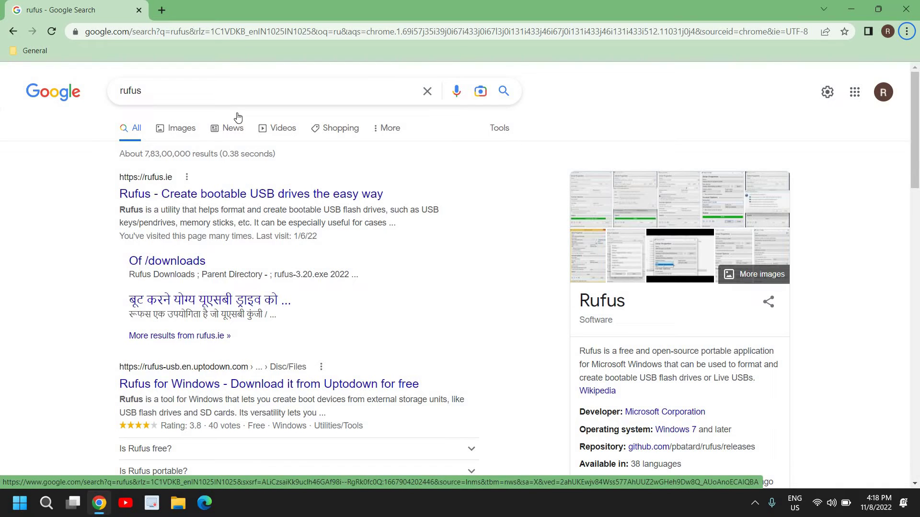
# Open rufus.ie and download Rufus 3.20 (rufus-3.20.exe), dismissing the ad popup.
pyautogui.click(298, 195)
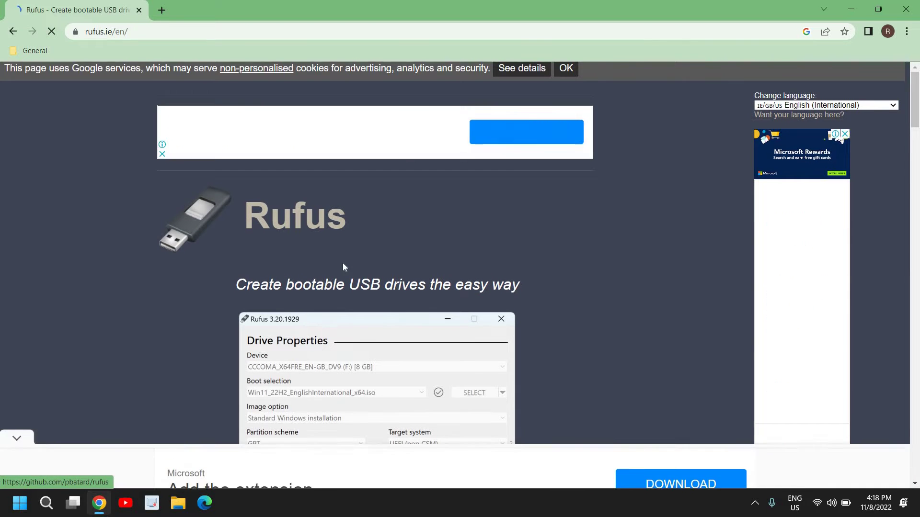
pyautogui.scroll(-2, 343, 263)
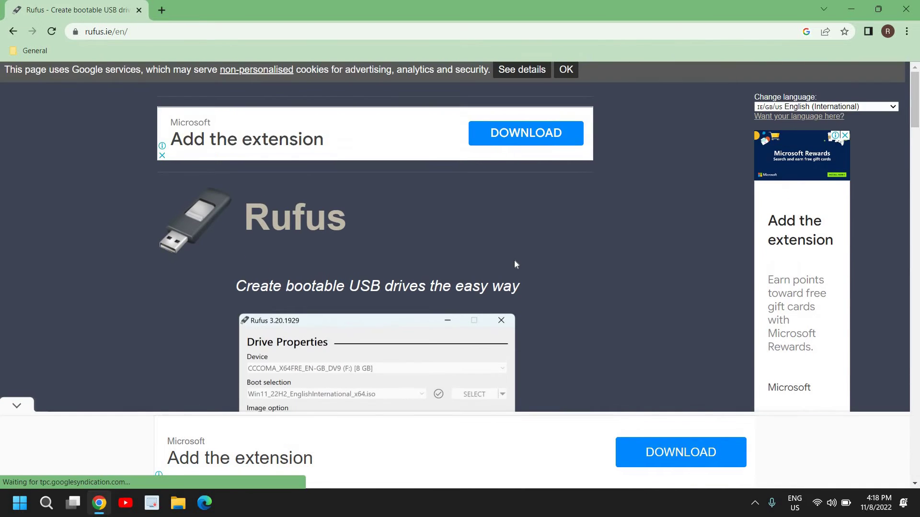
pyautogui.scroll(-6, 514, 260)
pyautogui.scroll(-10, 513, 260)
pyautogui.scroll(6, 342, 263)
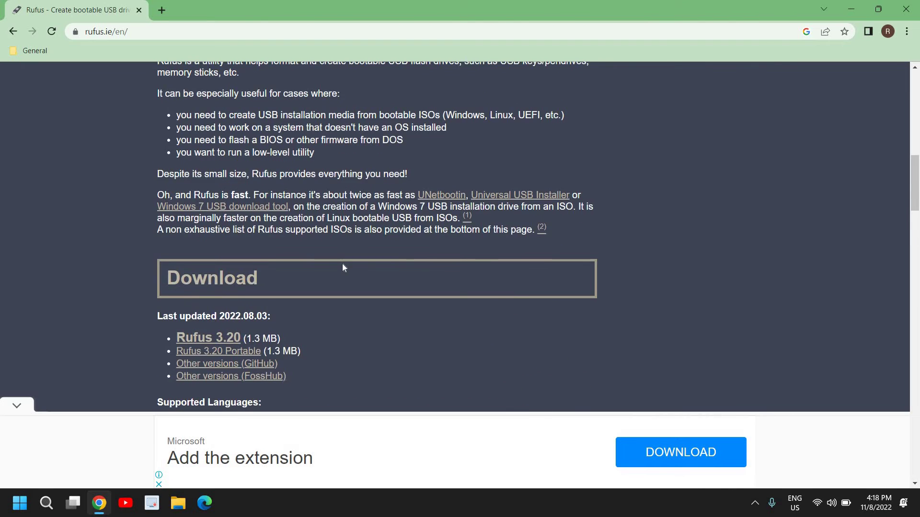
pyautogui.scroll(-2, 343, 267)
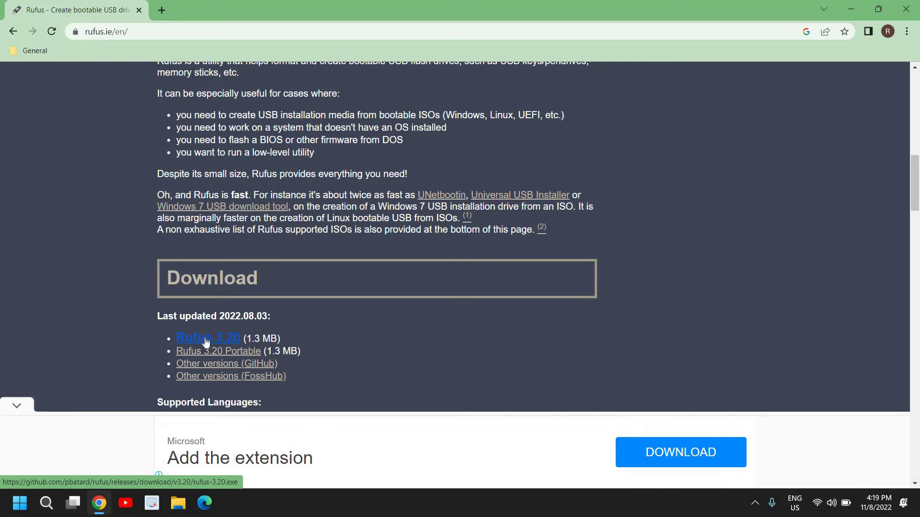
pyautogui.scroll(7, 322, 281)
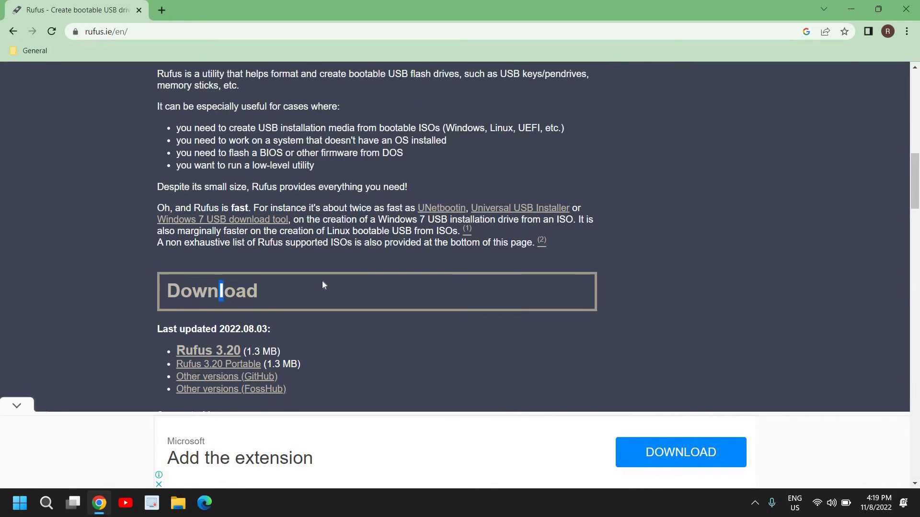
pyautogui.scroll(4, 343, 255)
pyautogui.scroll(-10, 344, 254)
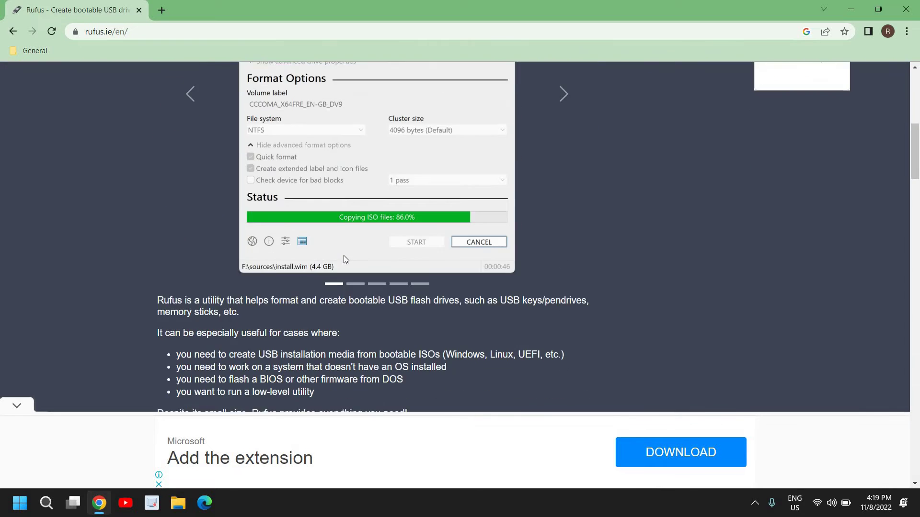
pyautogui.scroll(-2, 344, 259)
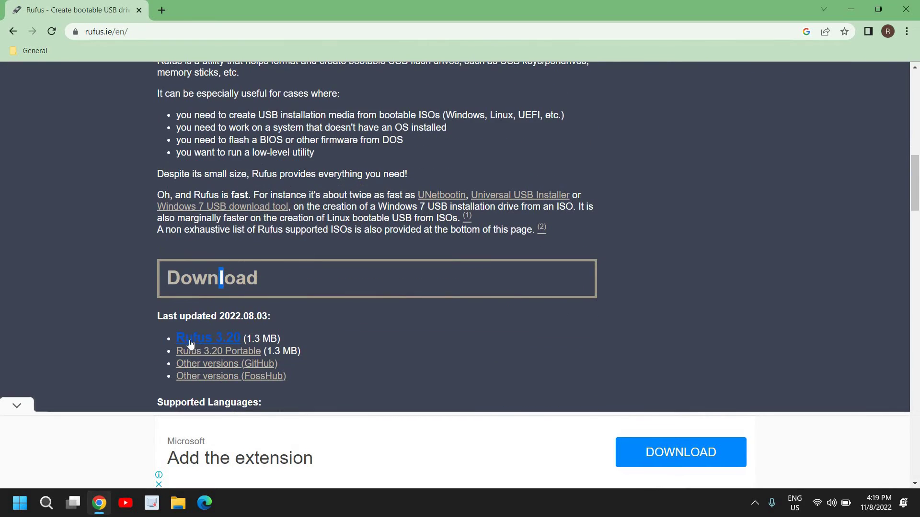
pyautogui.click(217, 341)
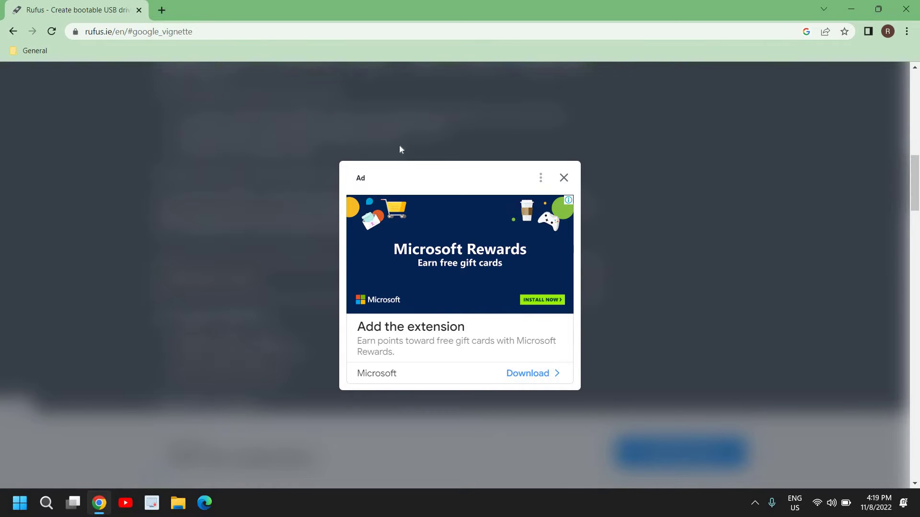
pyautogui.click(563, 178)
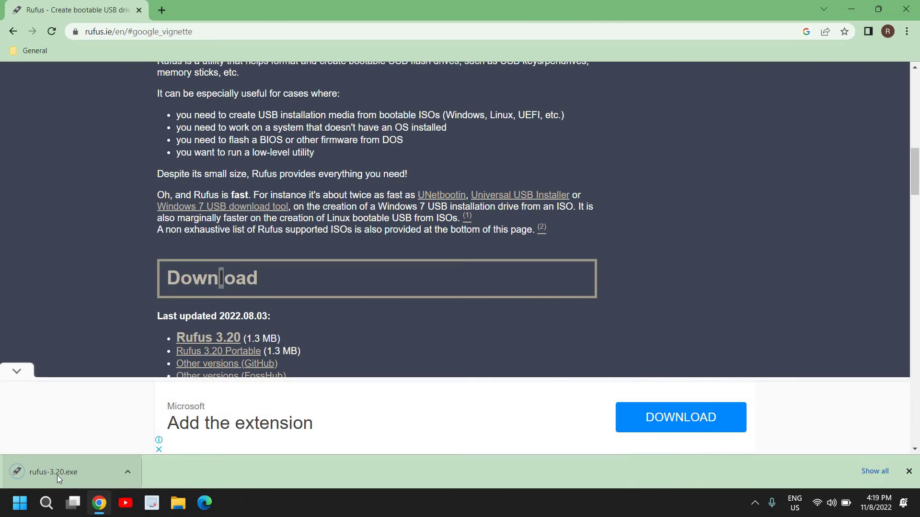
# Launch rufus-3.20.exe with NO_LABEL (E:) 32 GB as device and 'Disk or ISO image' boot selection.
pyautogui.click(110, 443)
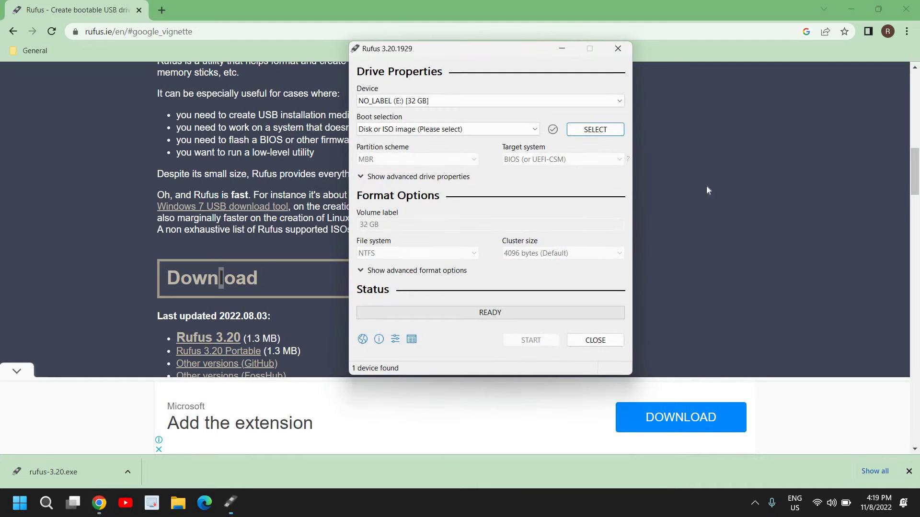
pyautogui.click(857, 5)
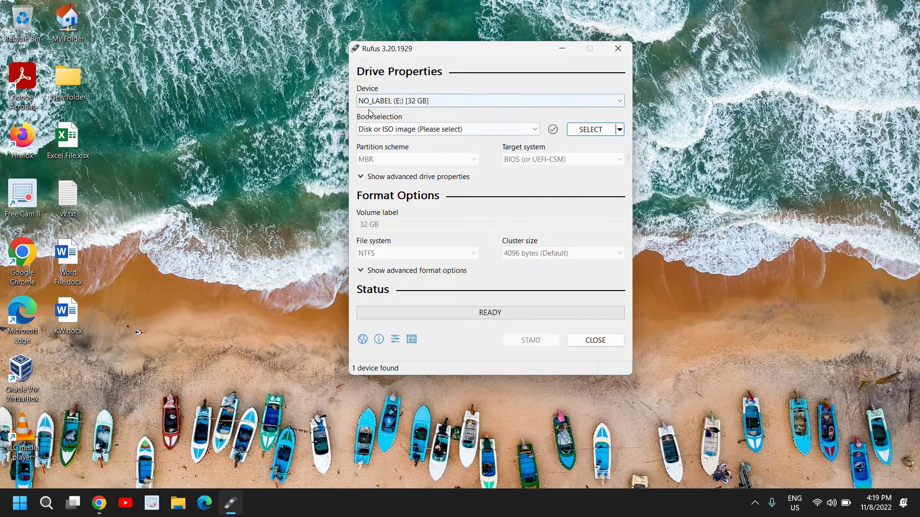
pyautogui.click(406, 105)
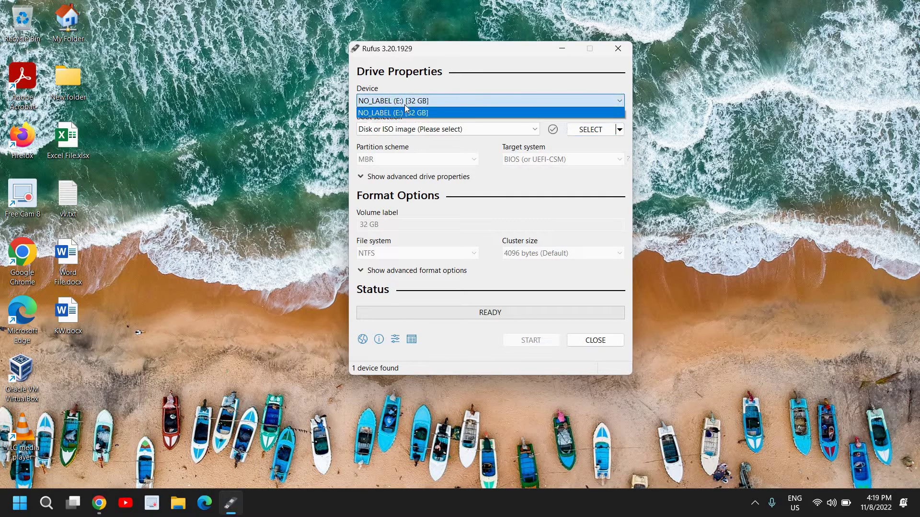
pyautogui.click(405, 107)
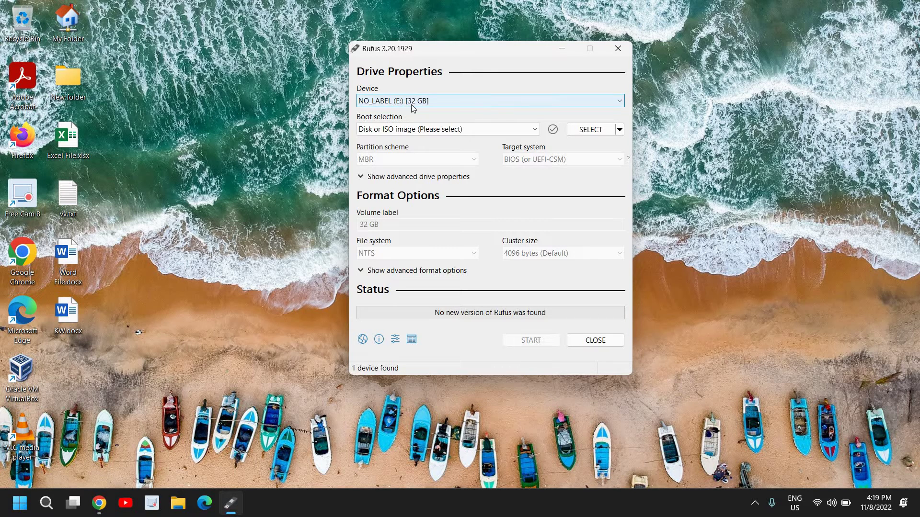
pyautogui.click(446, 102)
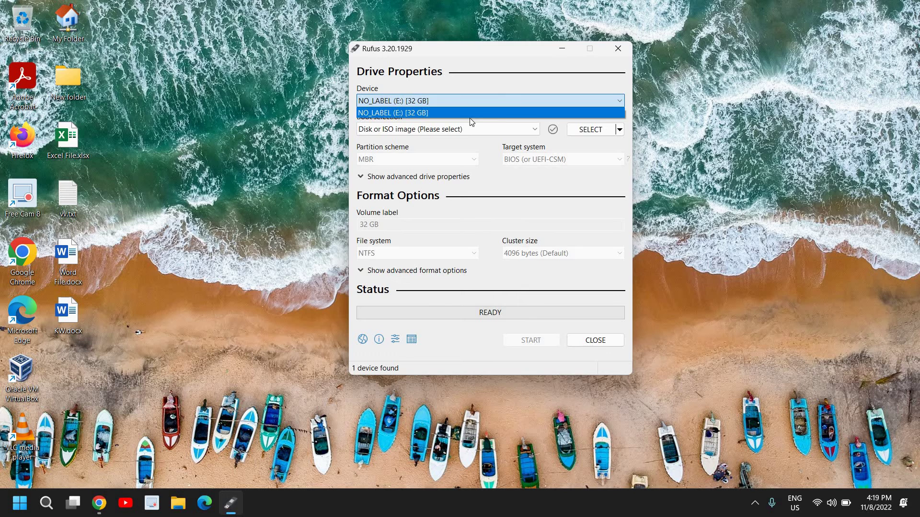
pyautogui.click(467, 154)
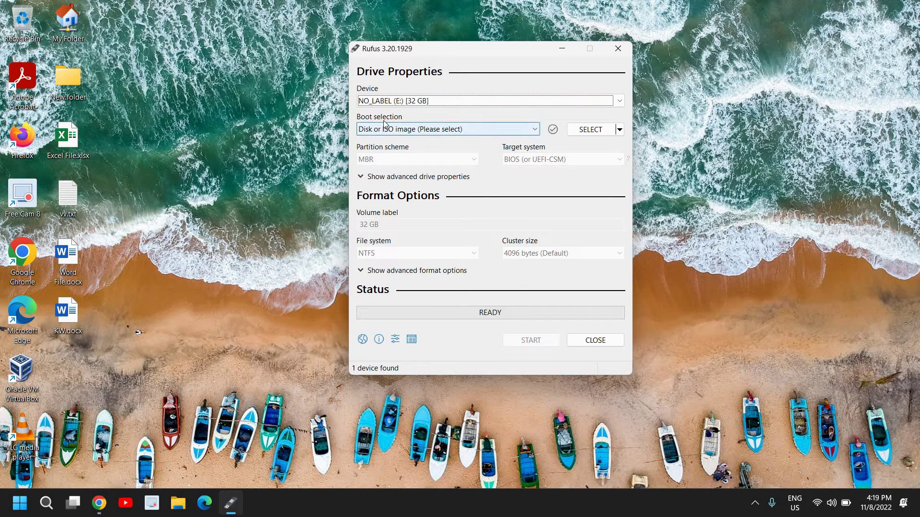
pyautogui.click(419, 130)
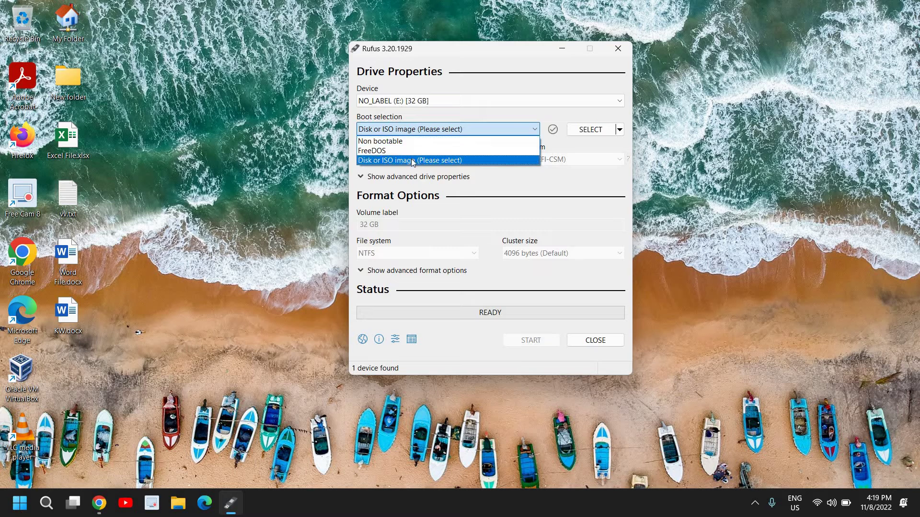
pyautogui.click(416, 159)
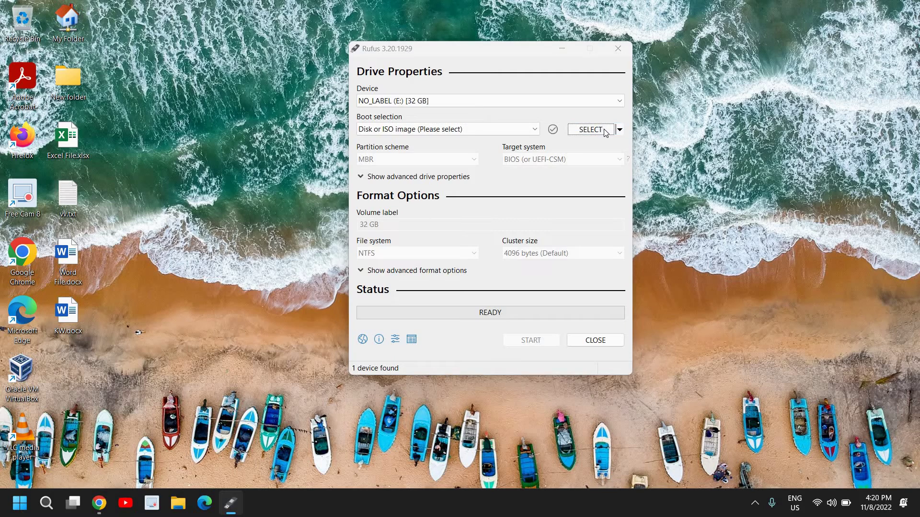
# Load Win11_English_x64.iso from Documents\ISO as the Rufus boot image.
pyautogui.click(604, 132)
pyautogui.click(405, 211)
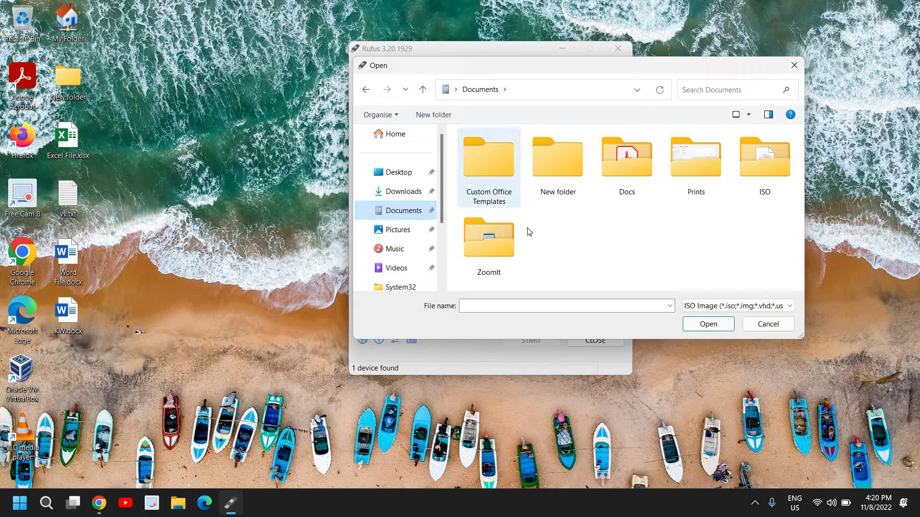
pyautogui.doubleClick(762, 165)
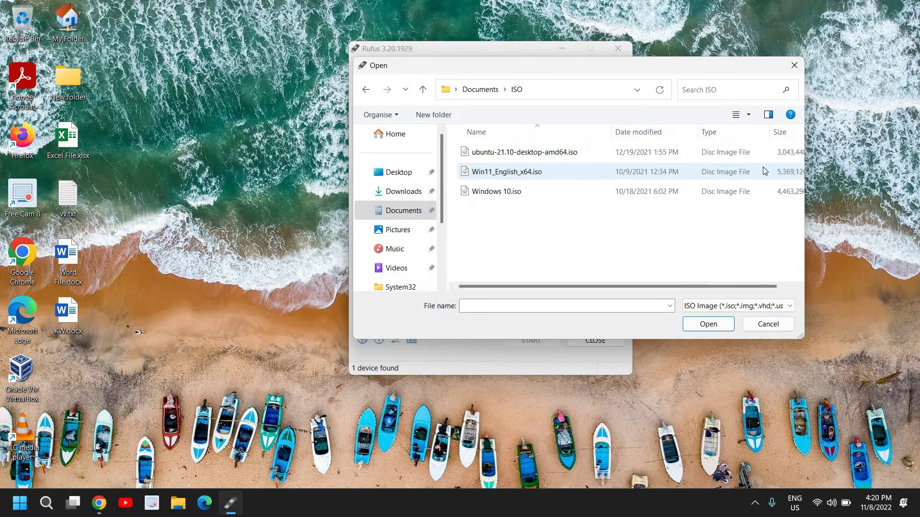
pyautogui.click(501, 173)
pyautogui.click(692, 324)
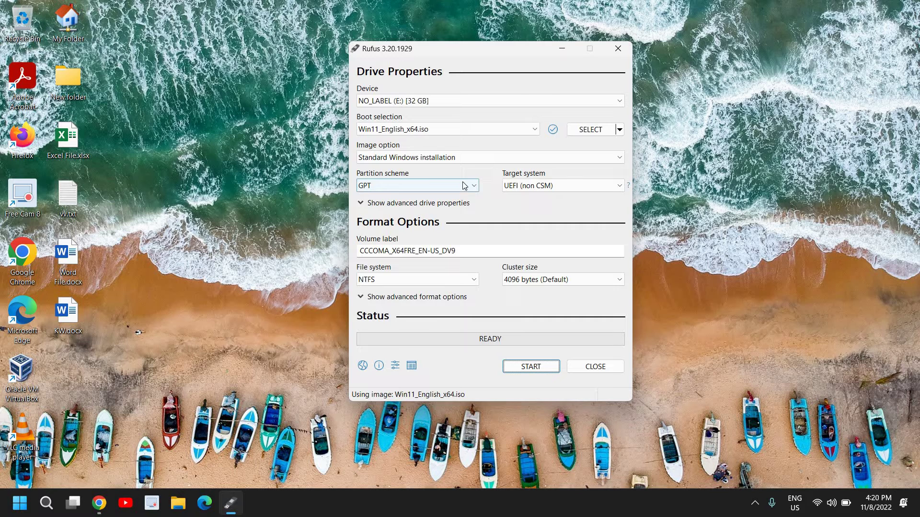
pyautogui.click(448, 157)
pyautogui.click(446, 157)
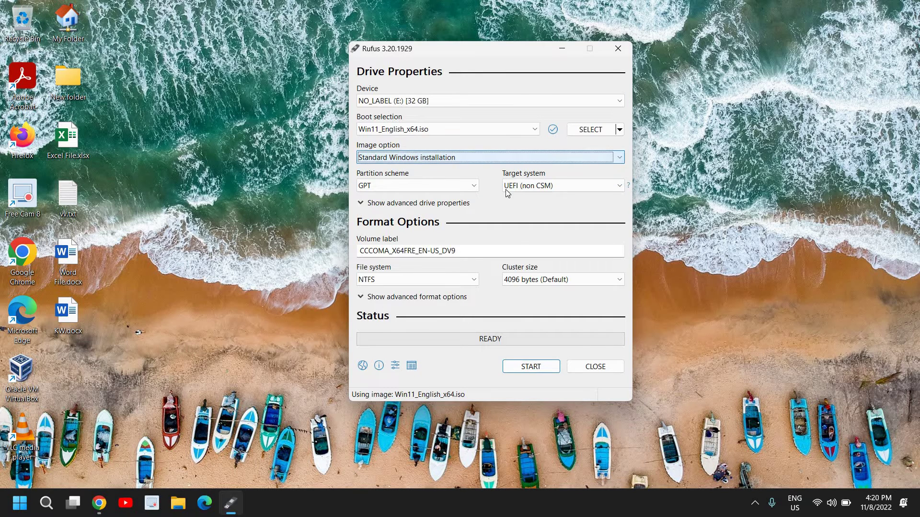
pyautogui.click(390, 186)
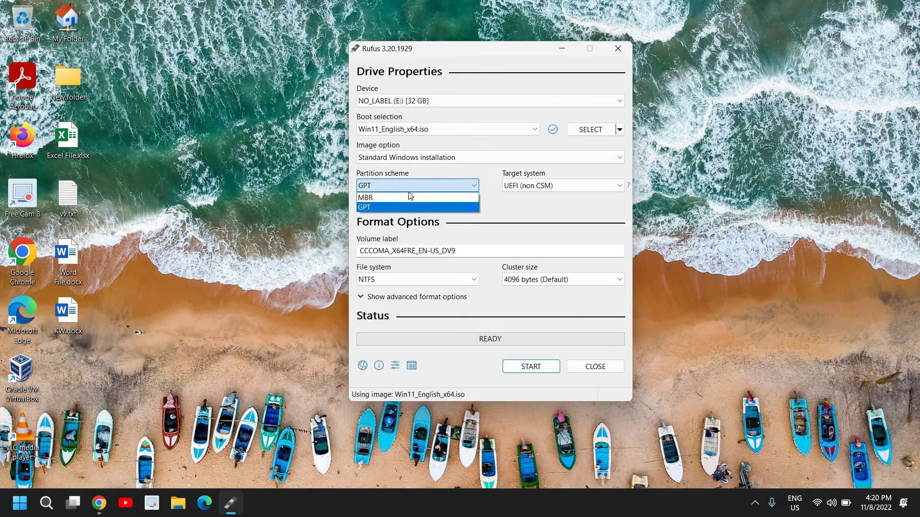
pyautogui.click(510, 210)
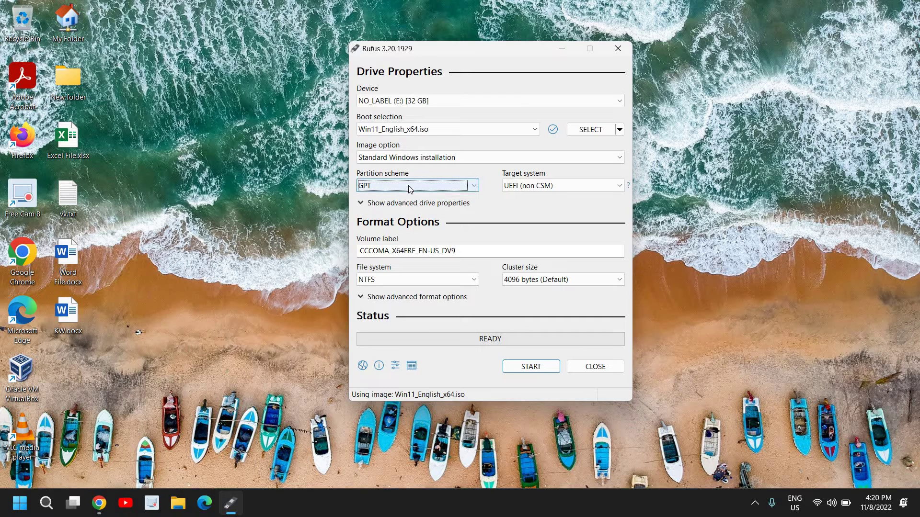
pyautogui.click(408, 185)
pyautogui.click(408, 185)
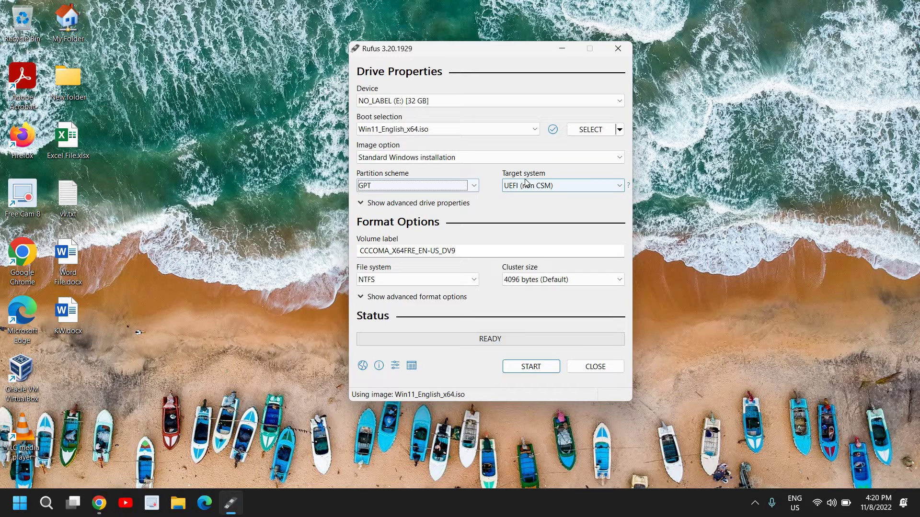
pyautogui.click(540, 186)
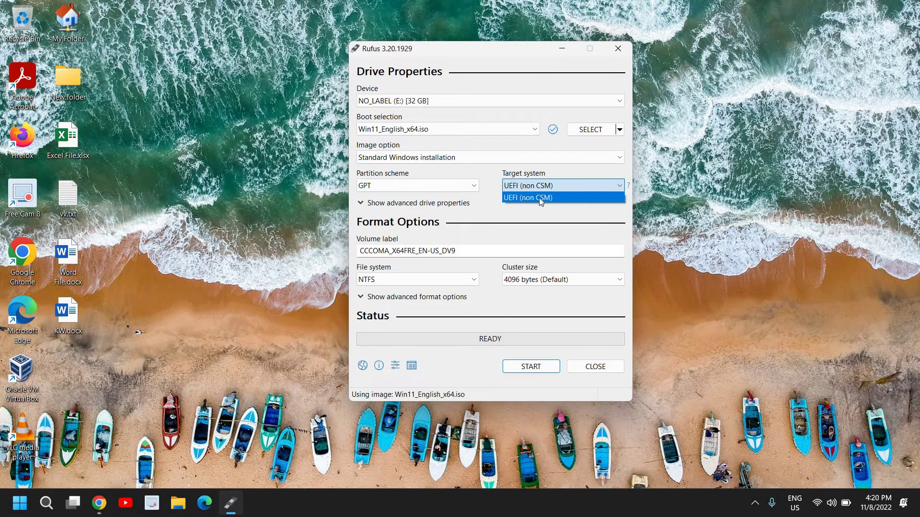
pyautogui.click(539, 211)
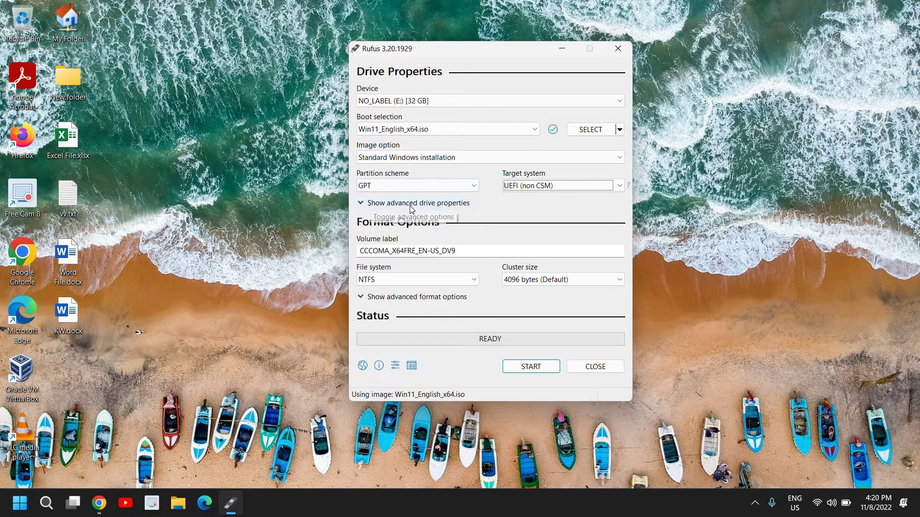
# Replace the default volume label with 'Windows 11'.
pyautogui.moveTo(472, 250); pyautogui.dragTo(342, 256)
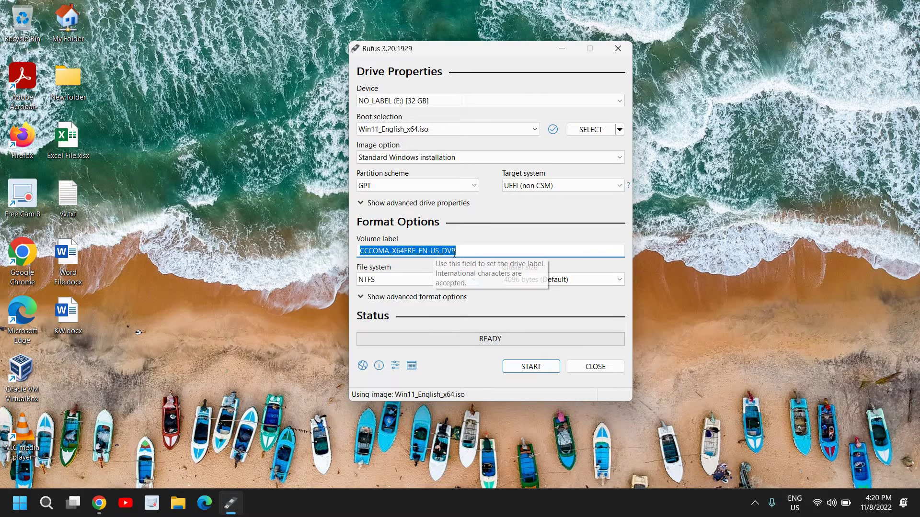
pyautogui.write('Win')
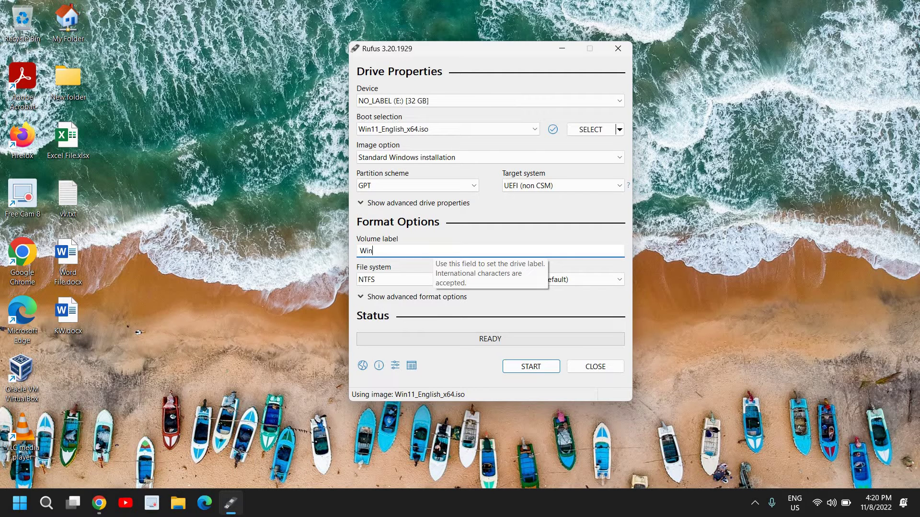
pyautogui.write('dows 11')
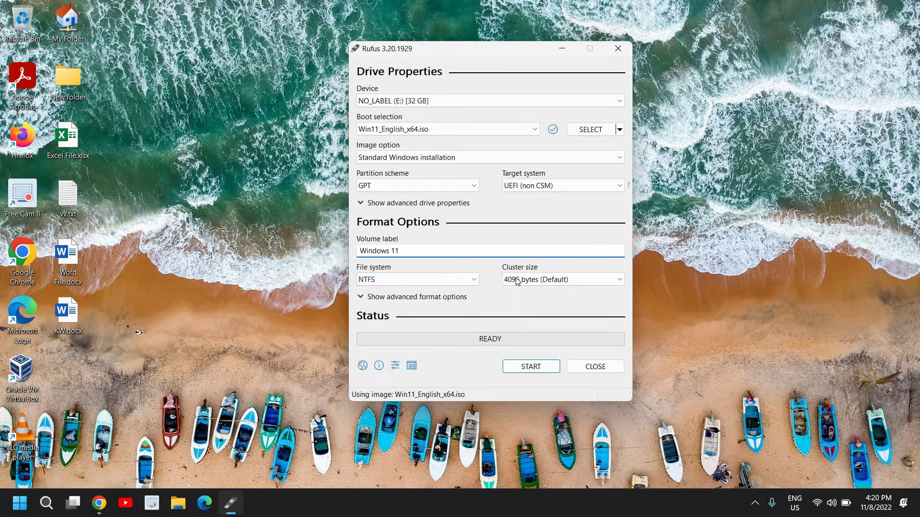
# Show advanced drive properties, keep UEFI (non CSM), and reload Win11_English_x64.iso.
pyautogui.click(418, 203)
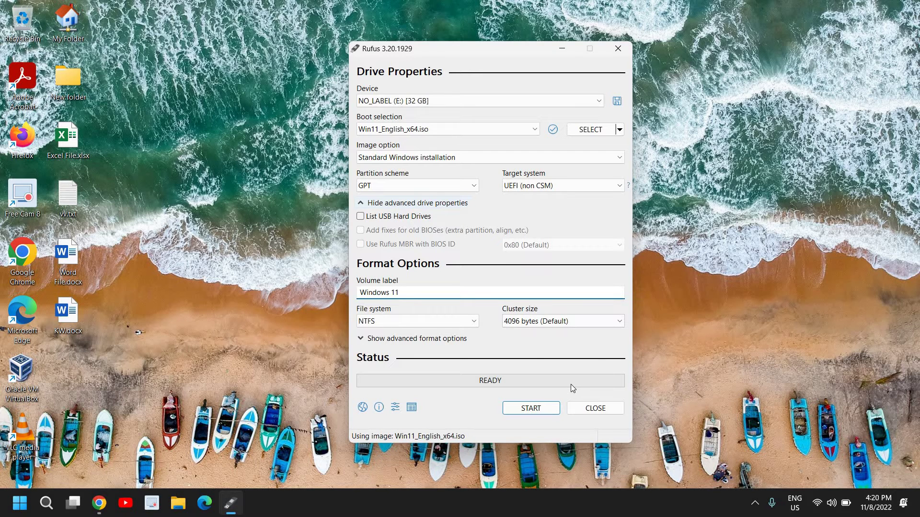
pyautogui.click(563, 188)
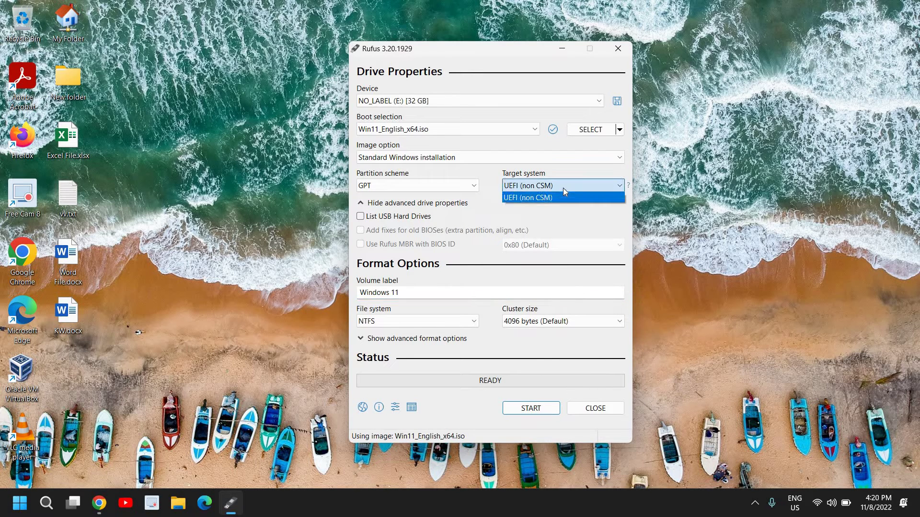
pyautogui.click(563, 194)
pyautogui.click(605, 134)
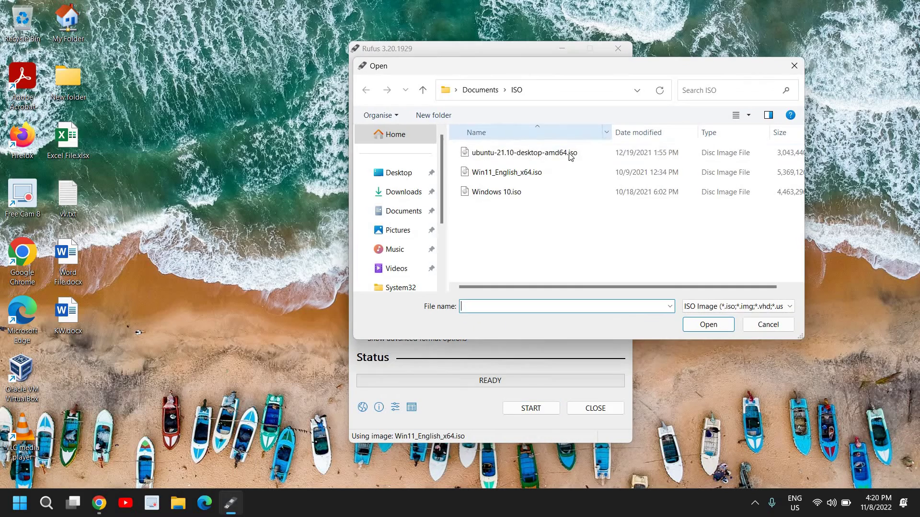
pyautogui.click(517, 174)
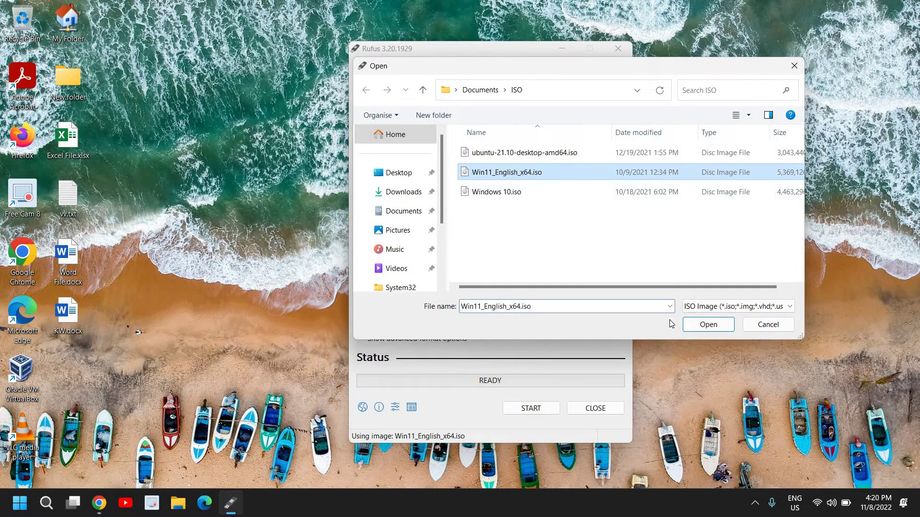
pyautogui.click(702, 324)
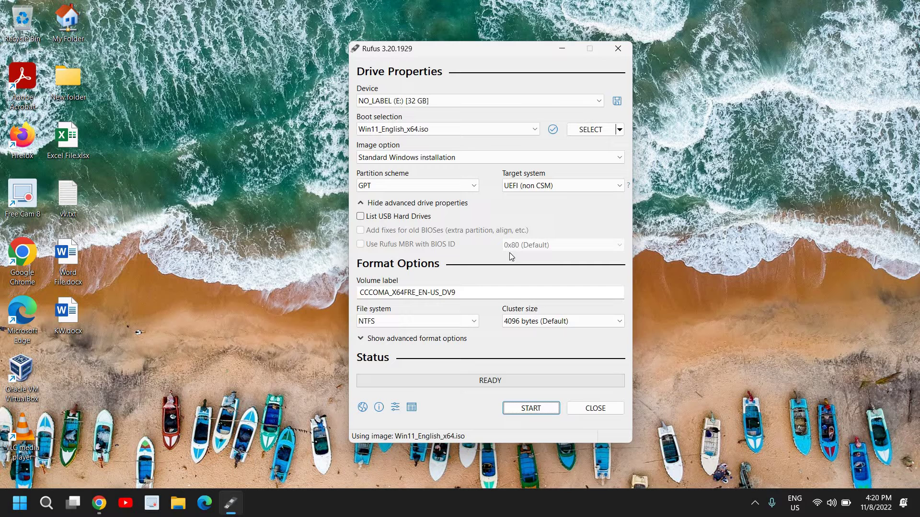
# Switch the partition scheme to MBR, then back to GPT.
pyautogui.click(455, 187)
pyautogui.click(428, 198)
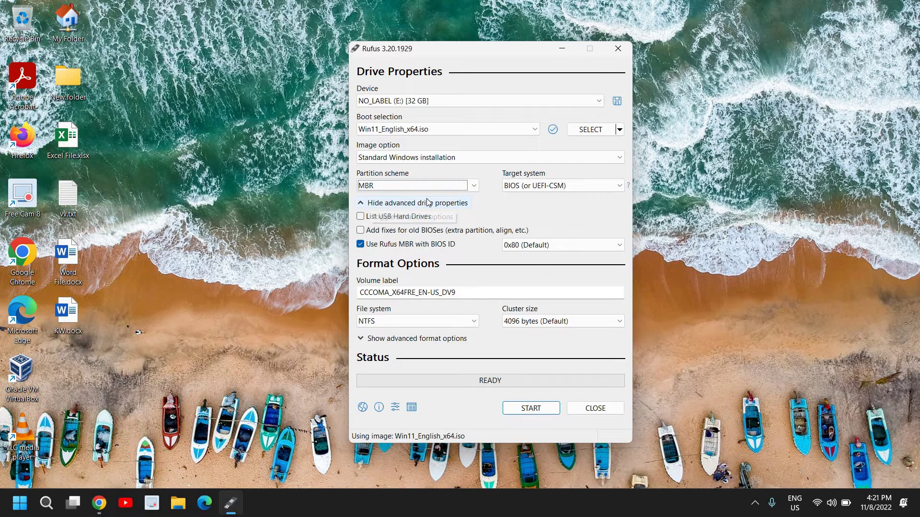
pyautogui.click(446, 184)
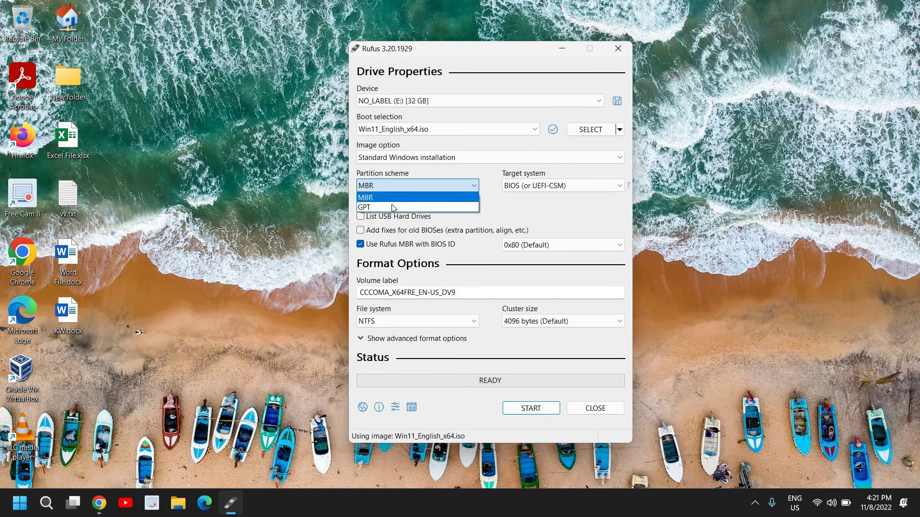
pyautogui.click(391, 204)
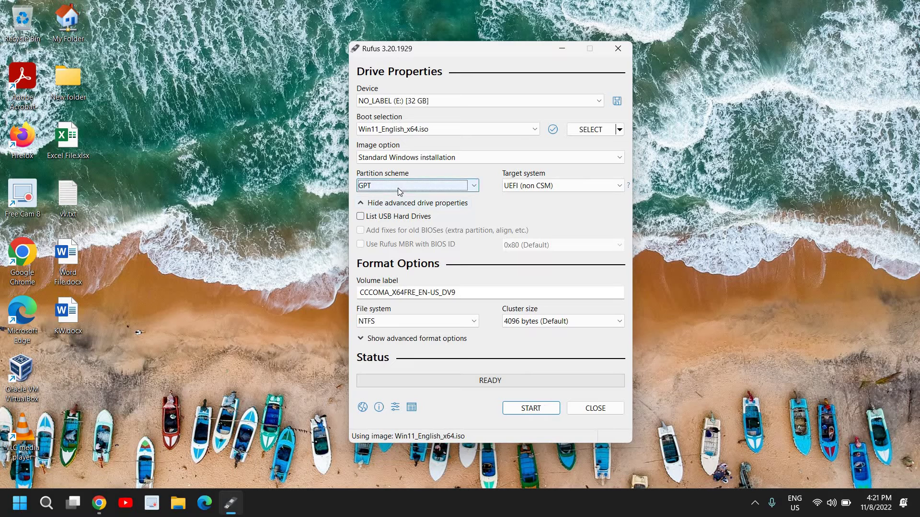
pyautogui.click(381, 190)
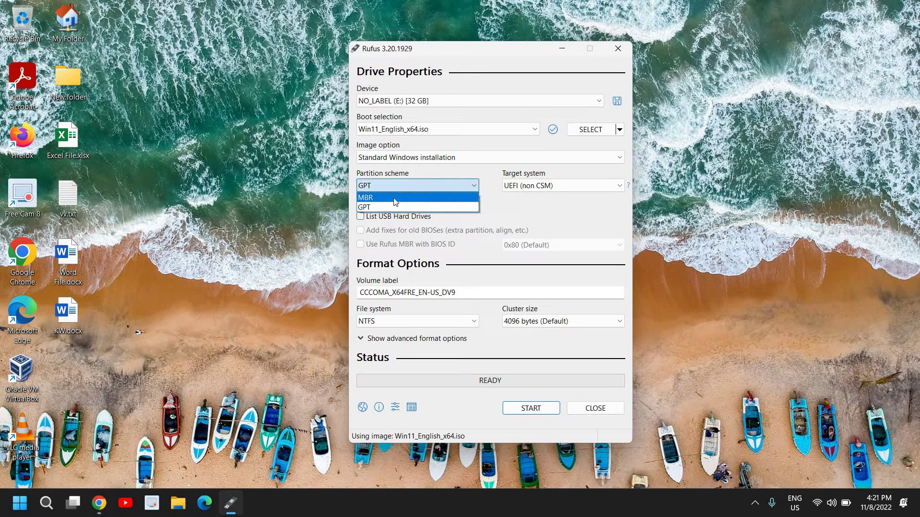
pyautogui.click(389, 206)
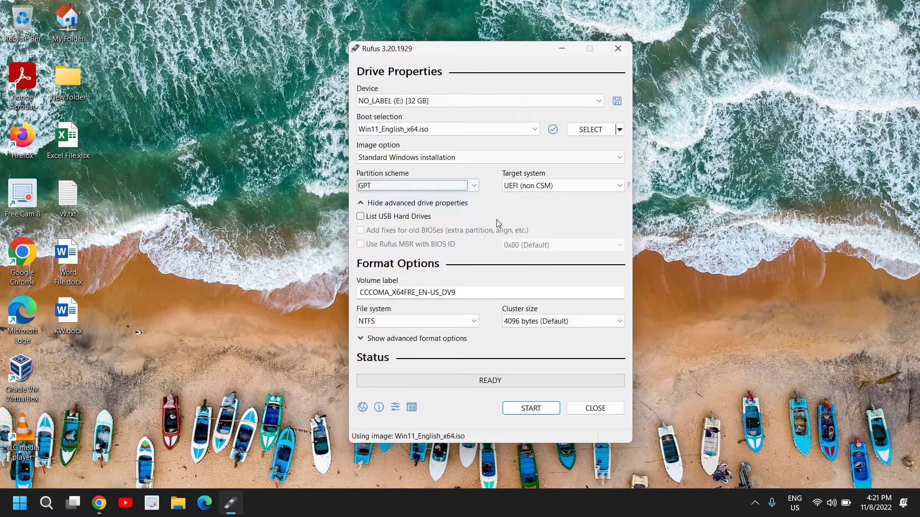
# Start drive creation and tick skip privacy questions, create local account, and reuse regional settings.
pyautogui.click(527, 411)
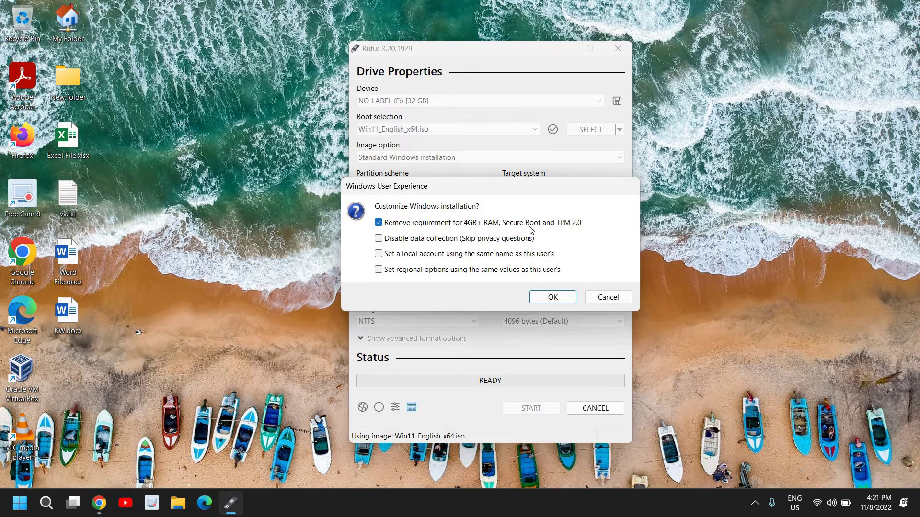
pyautogui.click(379, 238)
pyautogui.click(379, 254)
pyautogui.click(379, 270)
# Confirm the Windows customizations with OK, then cancel the data-destruction warning.
pyautogui.click(547, 299)
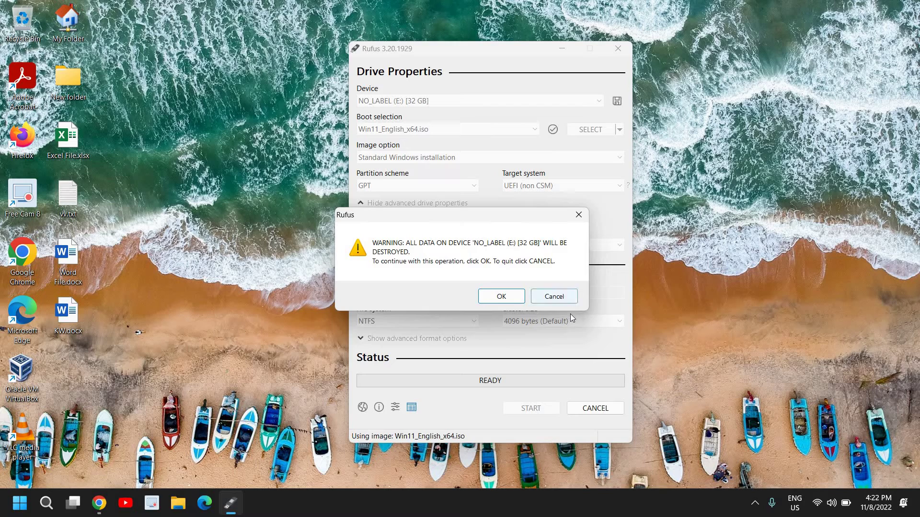
pyautogui.click(568, 300)
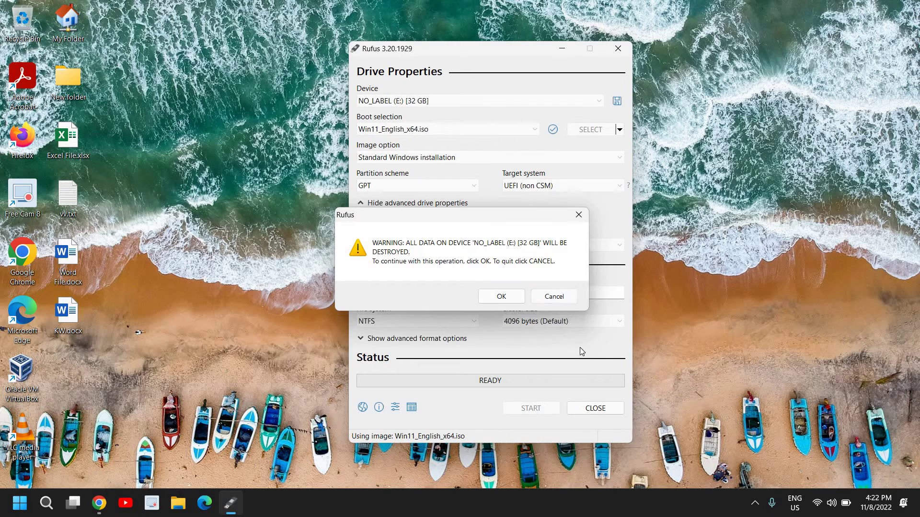
# Exit Rufus without writing the USB drive, returning to the Windows desktop.
pyautogui.click(597, 413)
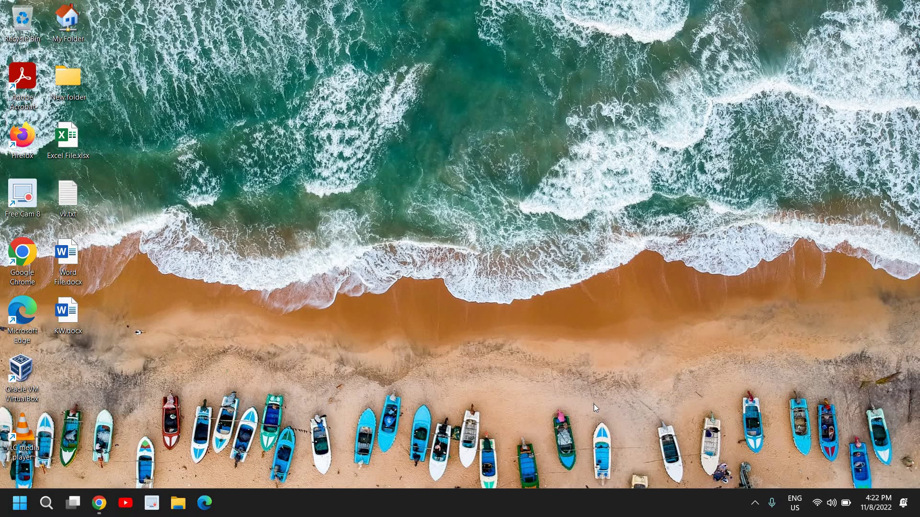